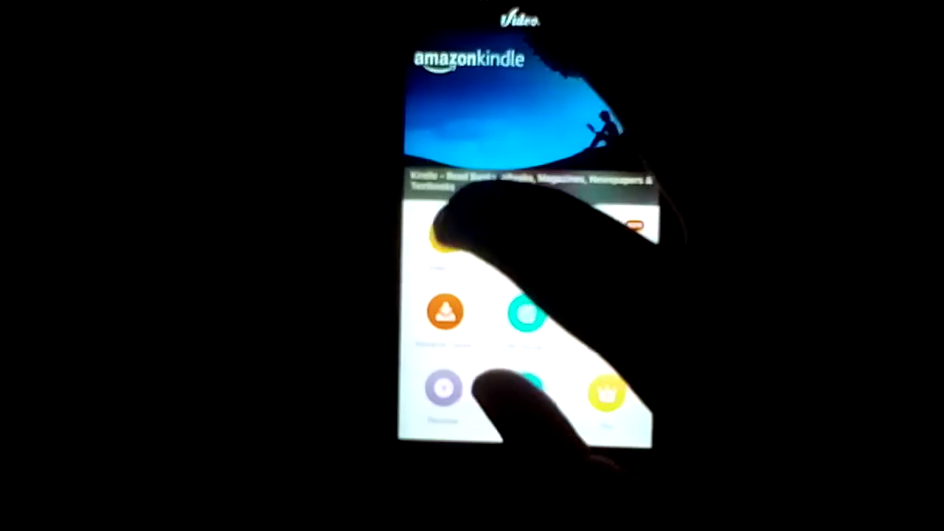
Step: Start a new VideoShow video by choosing the saved Phonto intro image as its clip
{"action": "left_click", "coordinate": [442, 237]}
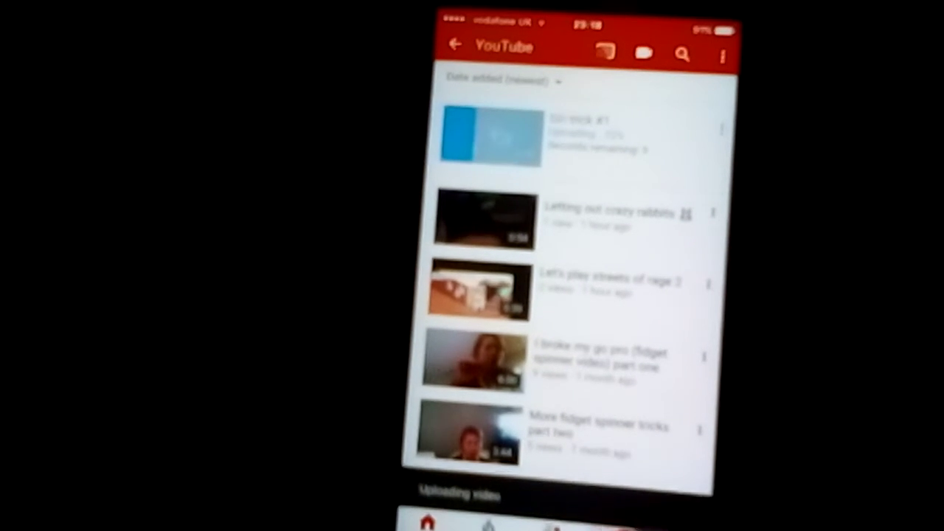
Step: Go back to the channel's uploads list to check the new video's upload progress
{"action": "left_click", "coordinate": [428, 520]}
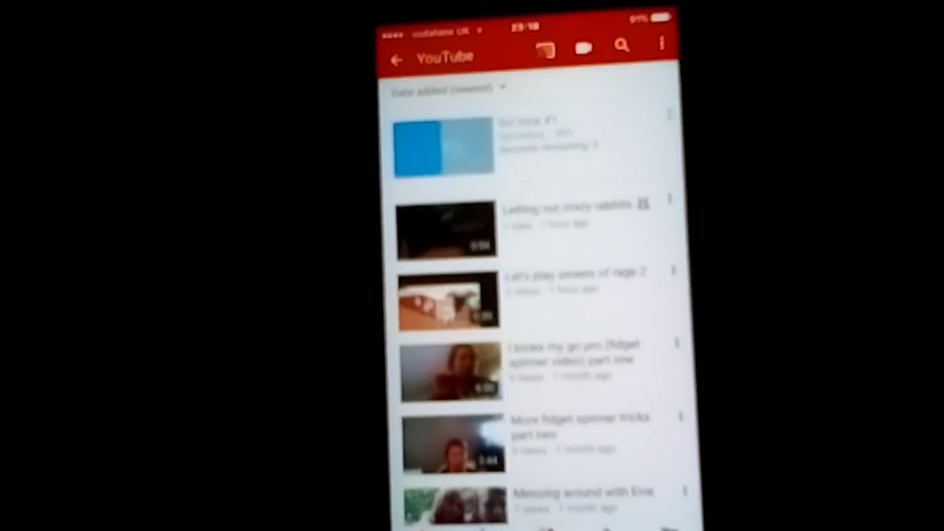